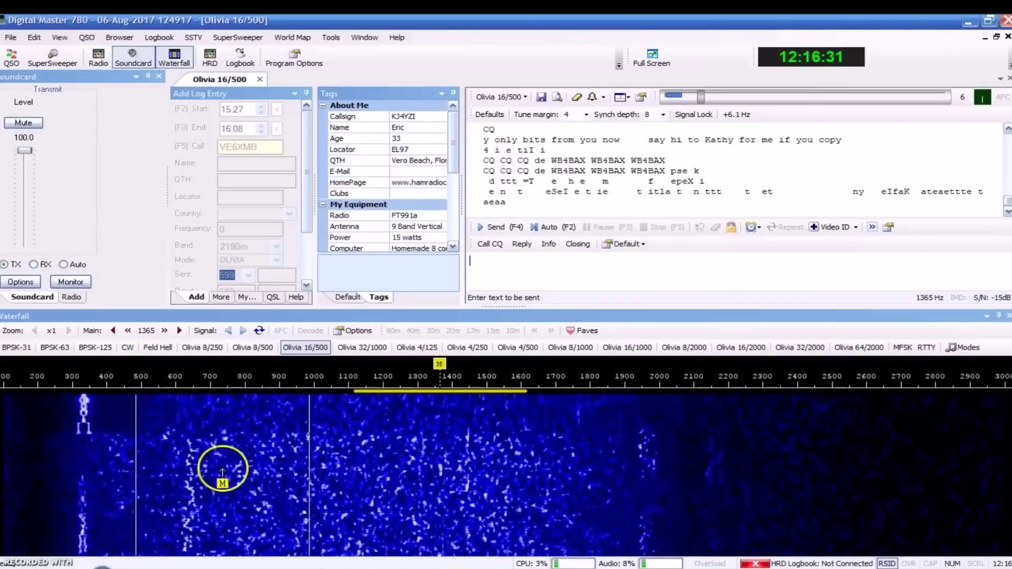
- Send the prepared CQ macro in Olivia 16/500 and let it finish transmitting
{"action": "left_click", "coordinate": [490, 244]}
{"action": "left_click", "coordinate": [507, 257]}
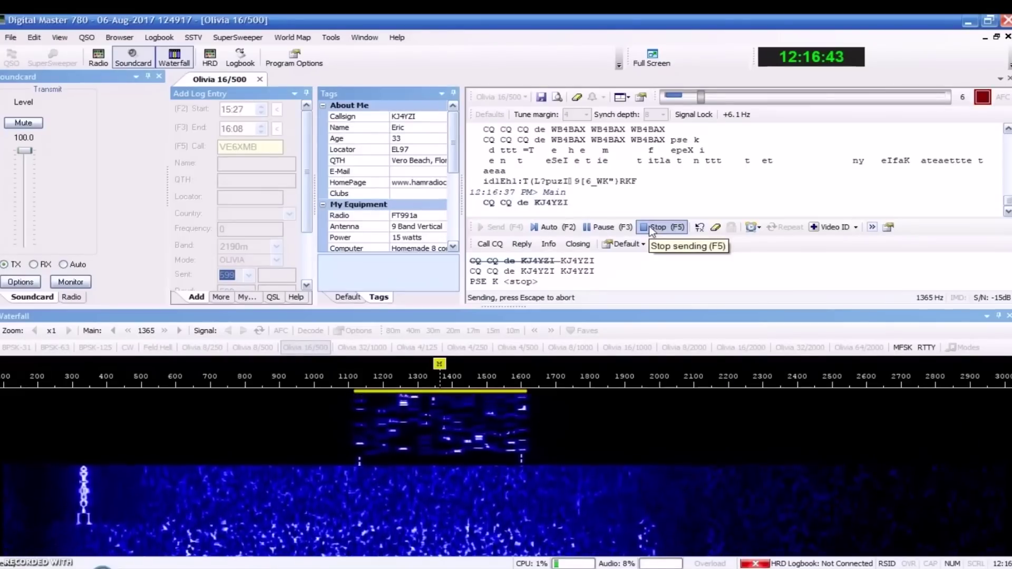
{"action": "left_click", "coordinate": [775, 282]}
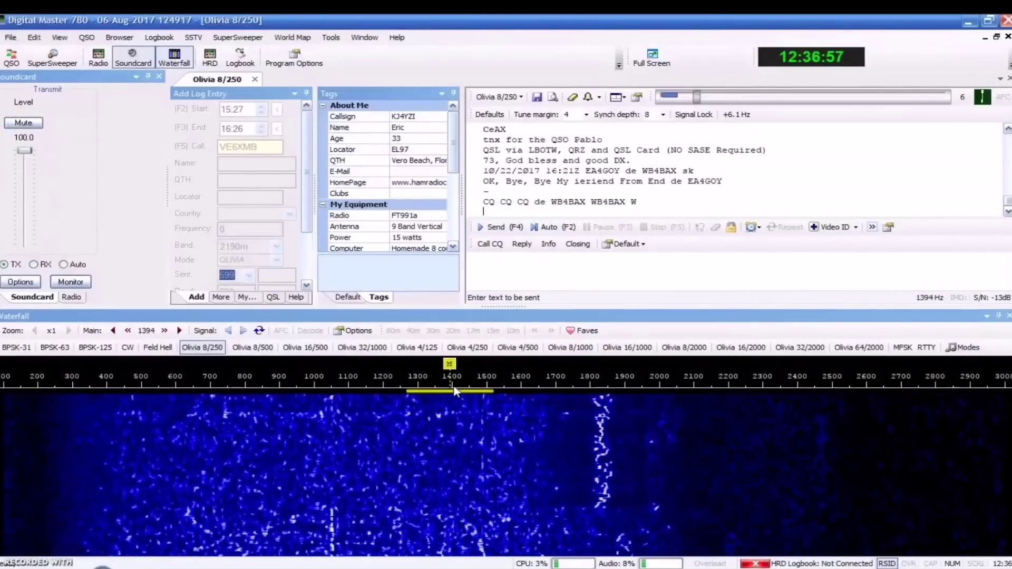
{"action": "left_click", "coordinate": [963, 347]}
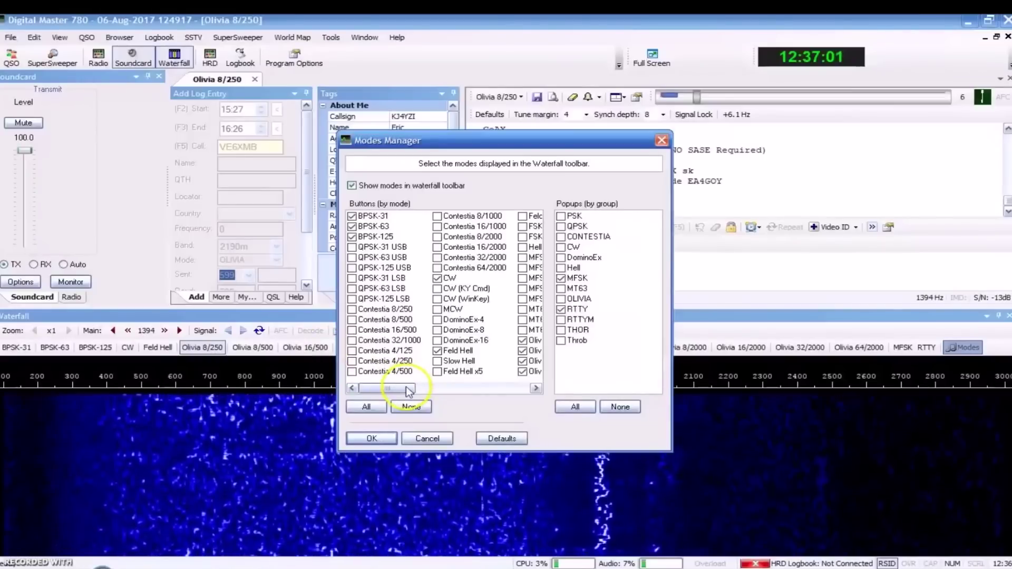
{"action": "mouse_move", "coordinate": [406, 387]}
{"action": "left_mouse_down"}
{"action": "mouse_move", "coordinate": [526, 390]}
{"action": "mouse_move", "coordinate": [389, 390]}
{"action": "left_mouse_up"}
{"action": "left_click", "coordinate": [662, 140]}
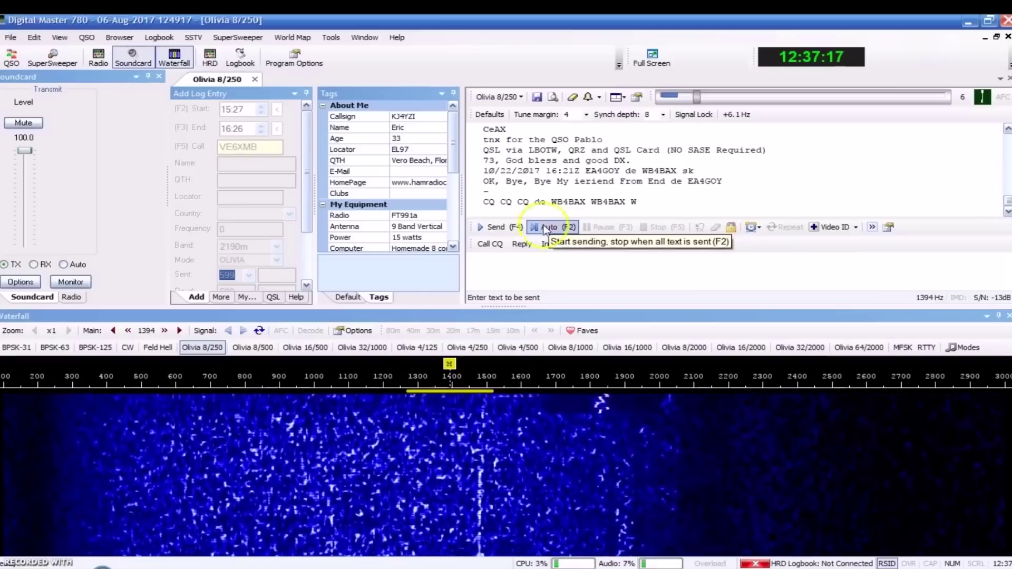
{"action": "left_click", "coordinate": [497, 272]}
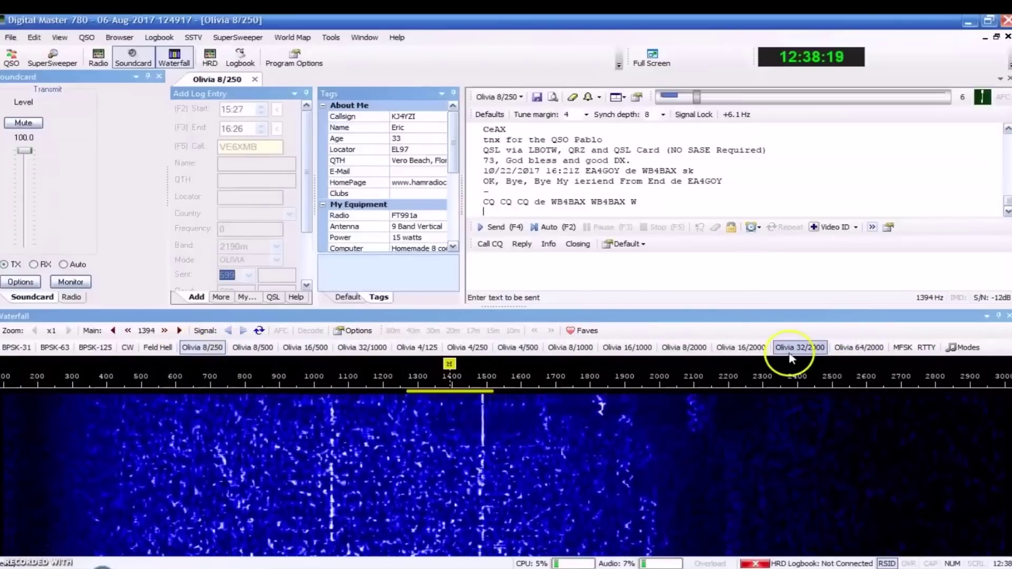
- Try BPSK-31 tuned near 740 Hz, then BPSK-63 and BPSK-125, and return to Olivia 16/500
{"action": "left_click", "coordinate": [16, 347]}
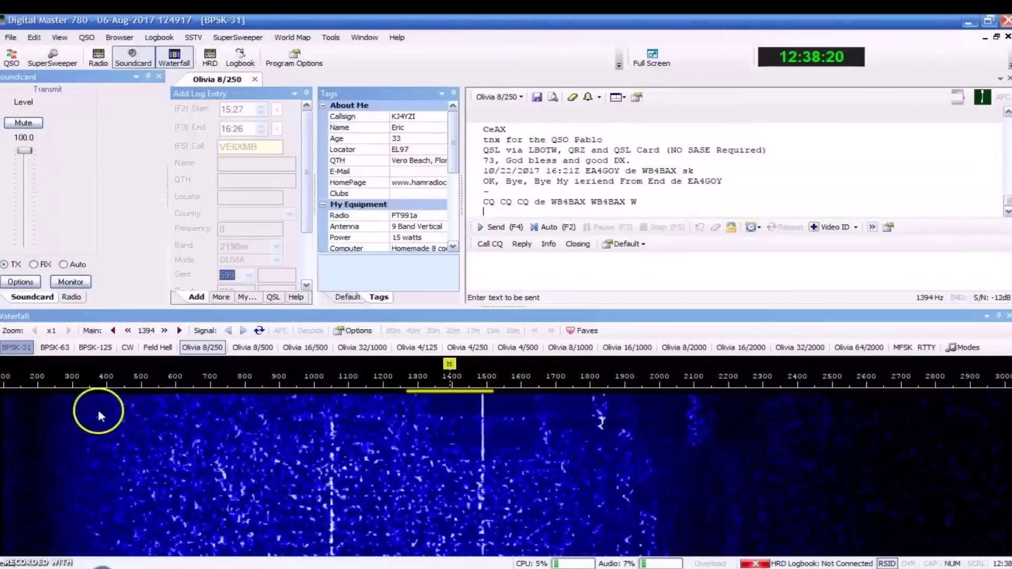
{"action": "left_click", "coordinate": [223, 422]}
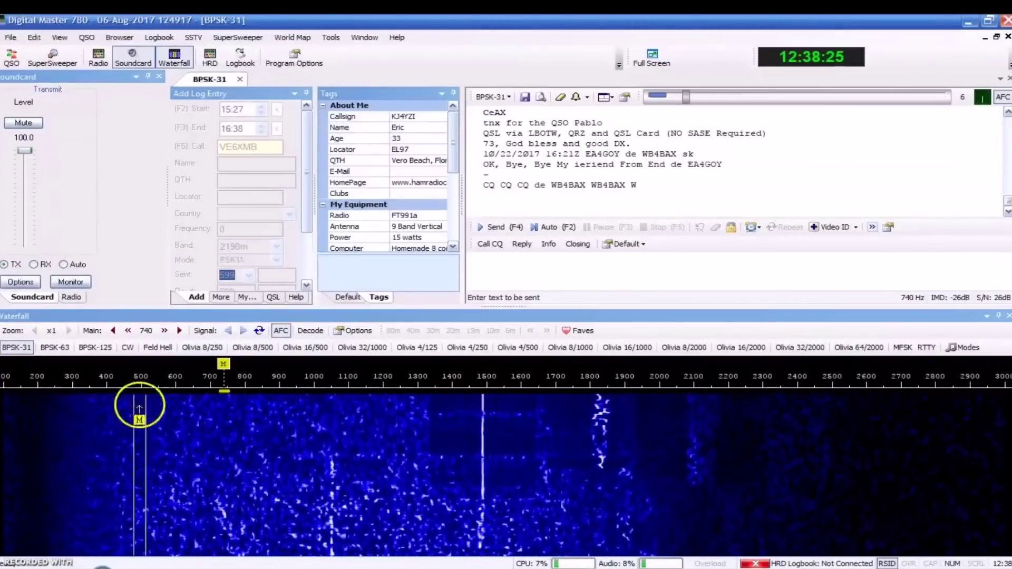
{"action": "left_click", "coordinate": [66, 351]}
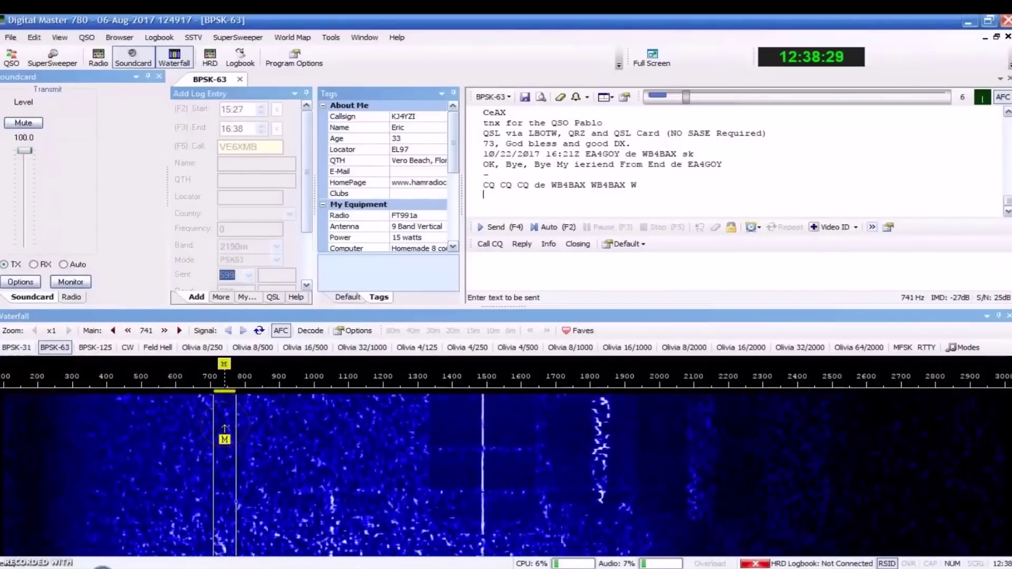
{"action": "left_click", "coordinate": [95, 349]}
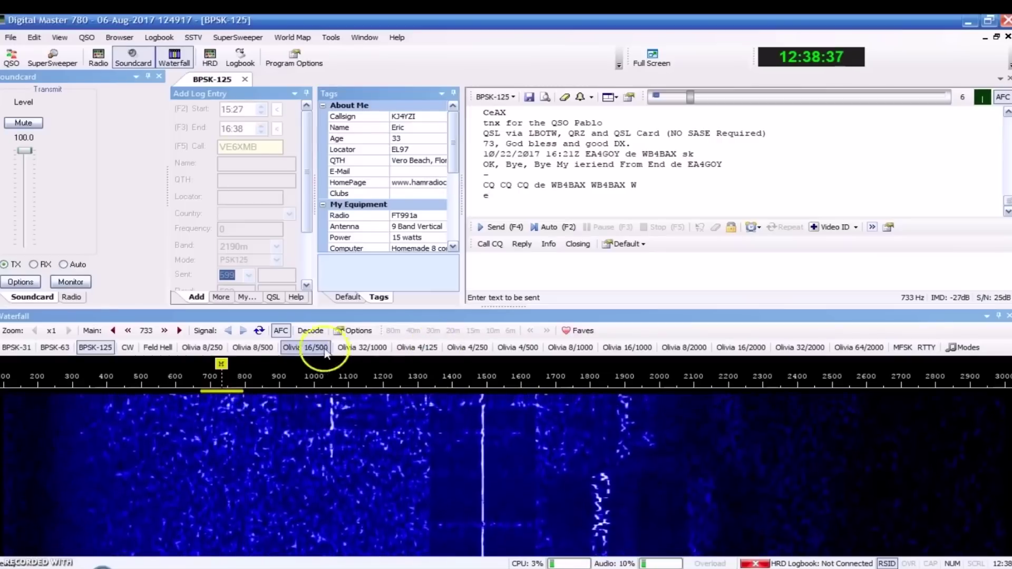
{"action": "left_click", "coordinate": [305, 348]}
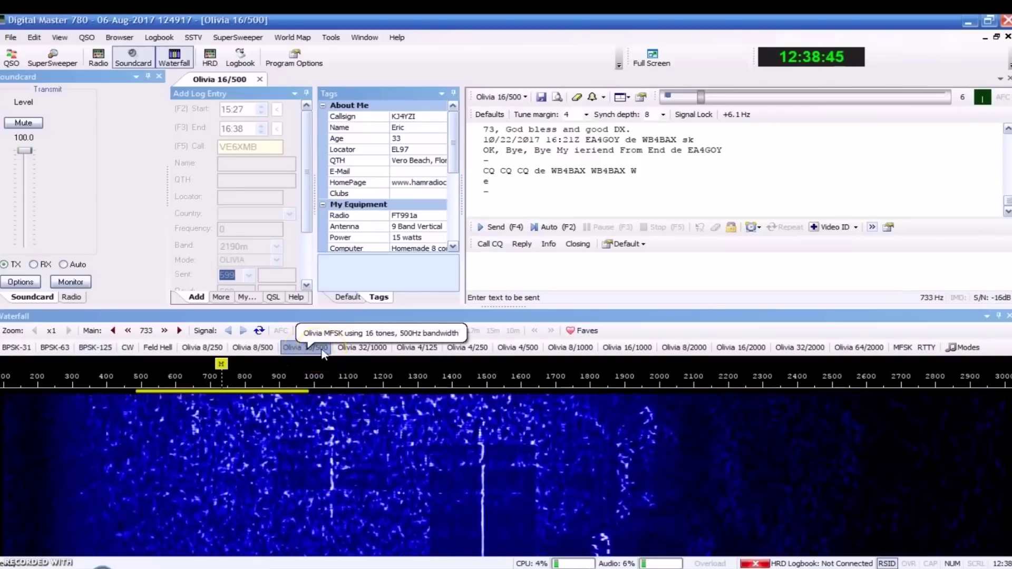
- Tune onto the signal near 1474 Hz and try Olivia 32/1000 and Olivia 64/2000 decoding
{"action": "mouse_move", "coordinate": [451, 448]}
{"action": "left_mouse_down"}
{"action": "mouse_move", "coordinate": [443, 451]}
{"action": "mouse_move", "coordinate": [473, 447]}
{"action": "left_mouse_up"}
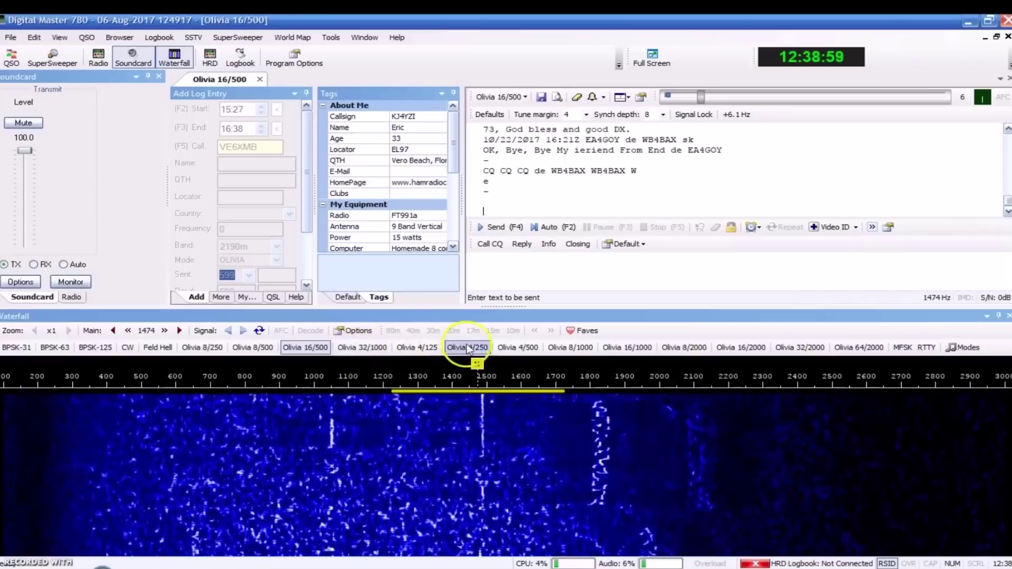
{"action": "left_click", "coordinate": [369, 349]}
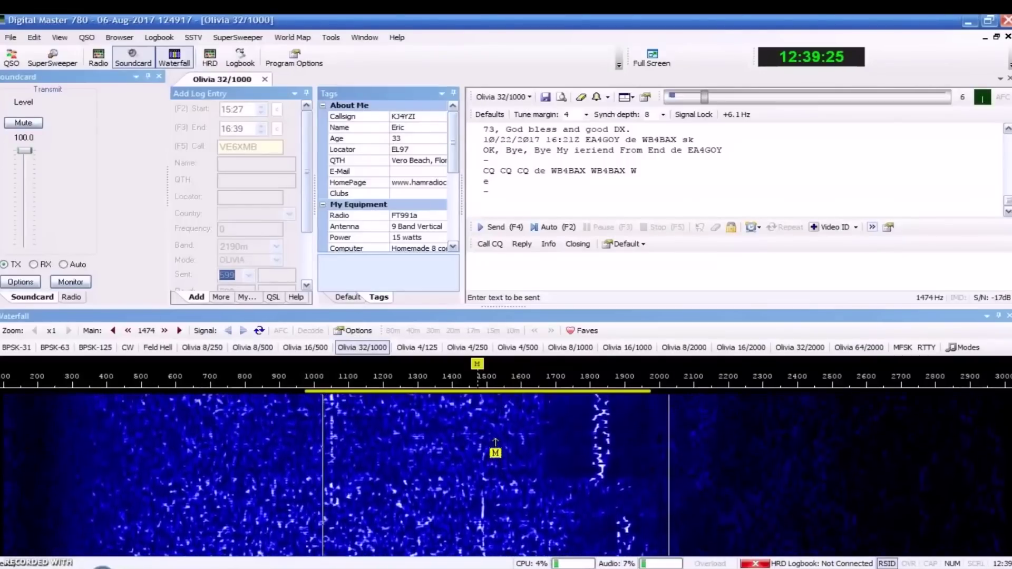
{"action": "left_click", "coordinate": [845, 348]}
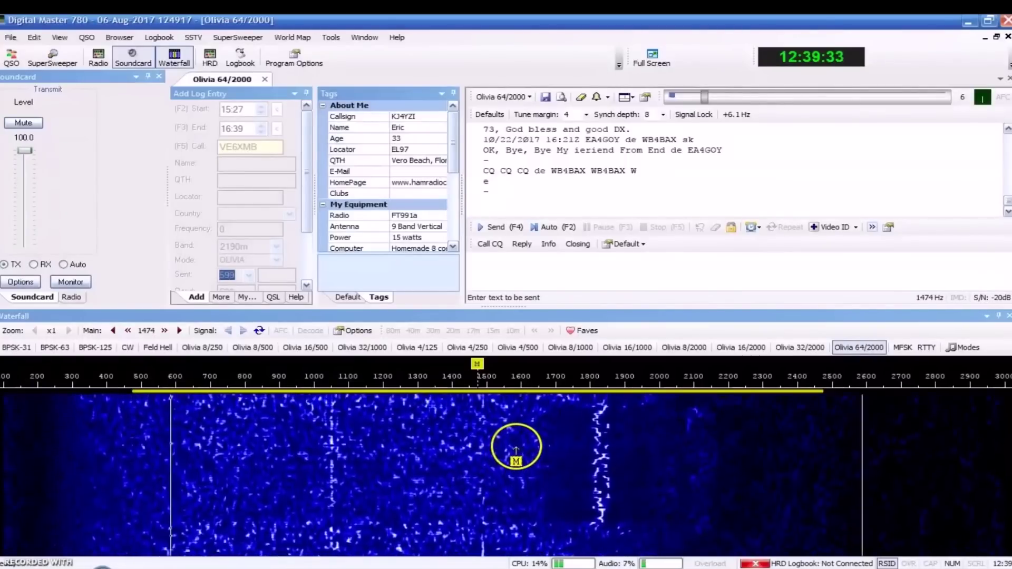
- Switch back through Olivia 16/500 to Olivia 8/250 and tune onto the 1567 Hz signal
{"action": "left_click", "coordinate": [511, 446]}
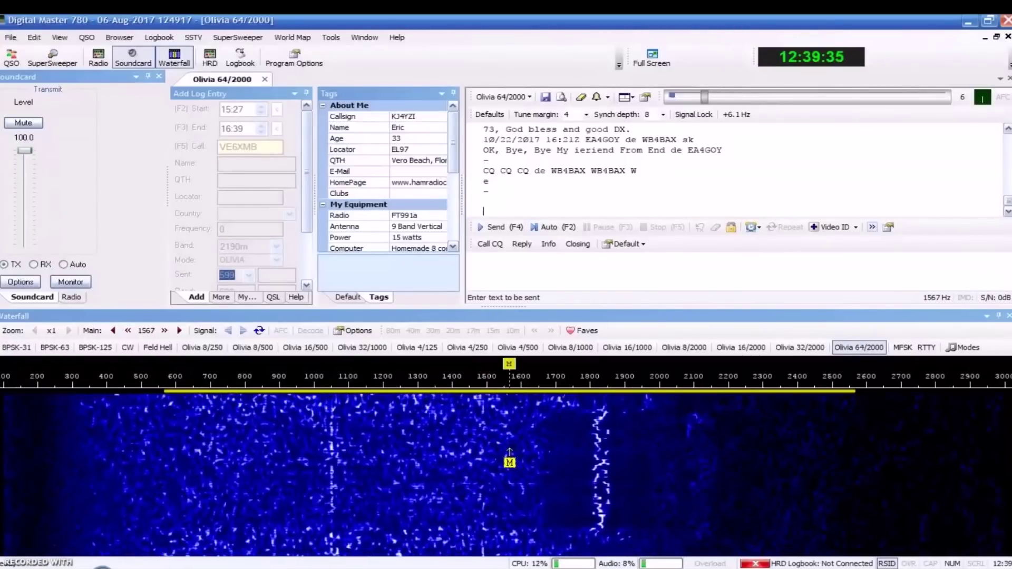
{"action": "left_click", "coordinate": [312, 349]}
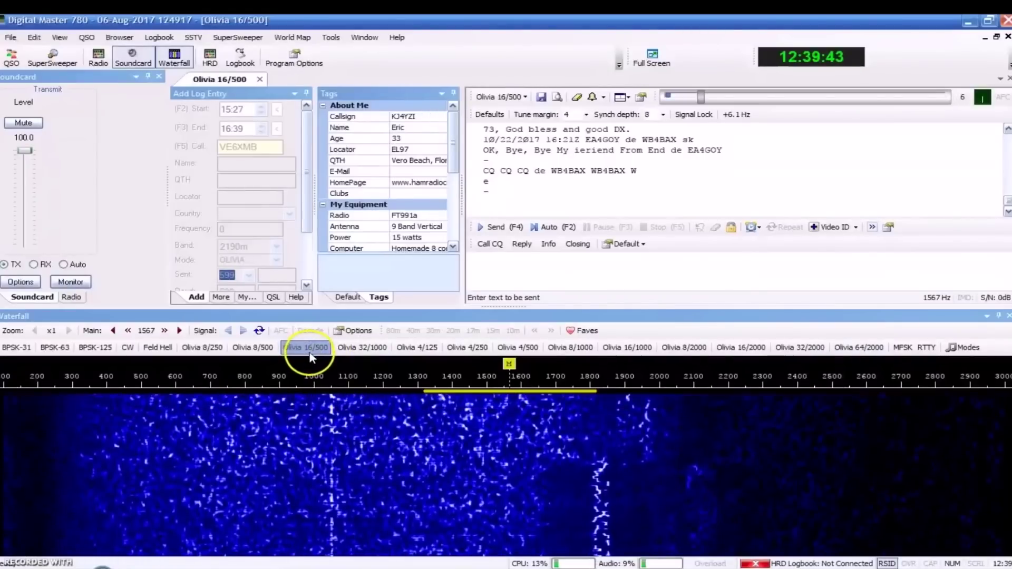
{"action": "left_click", "coordinate": [200, 350]}
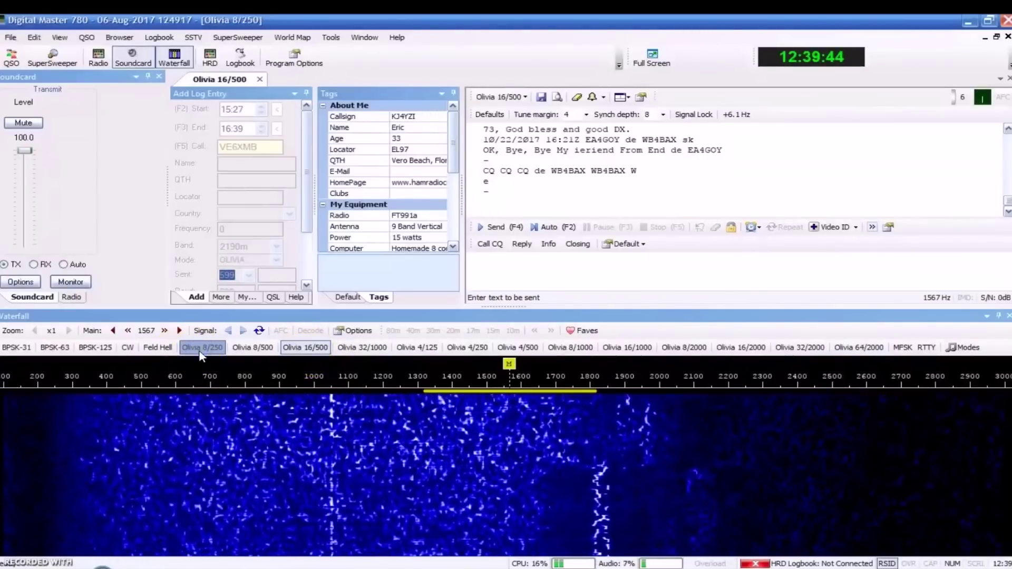
{"action": "left_click", "coordinate": [204, 345]}
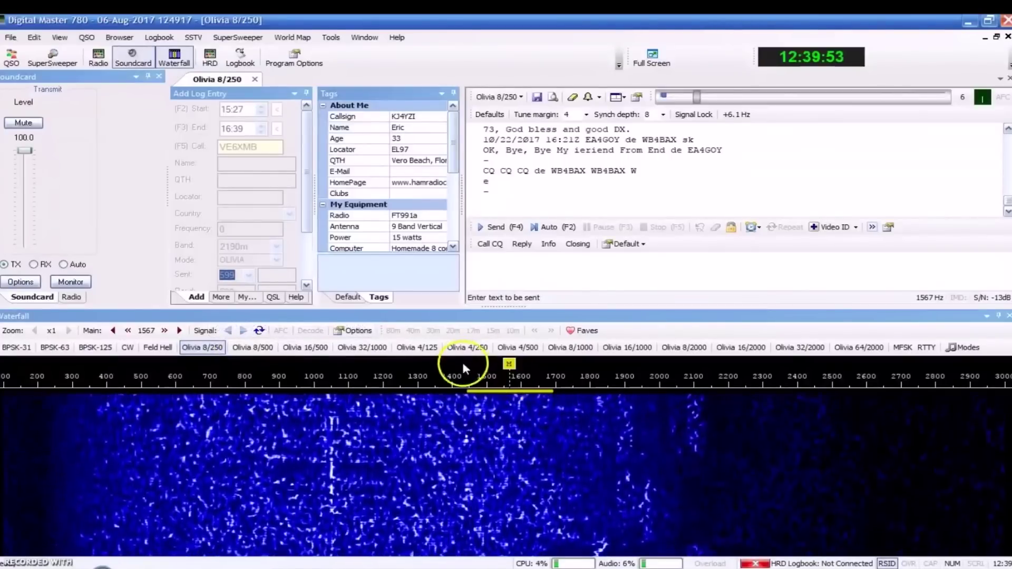
{"action": "left_click", "coordinate": [460, 420]}
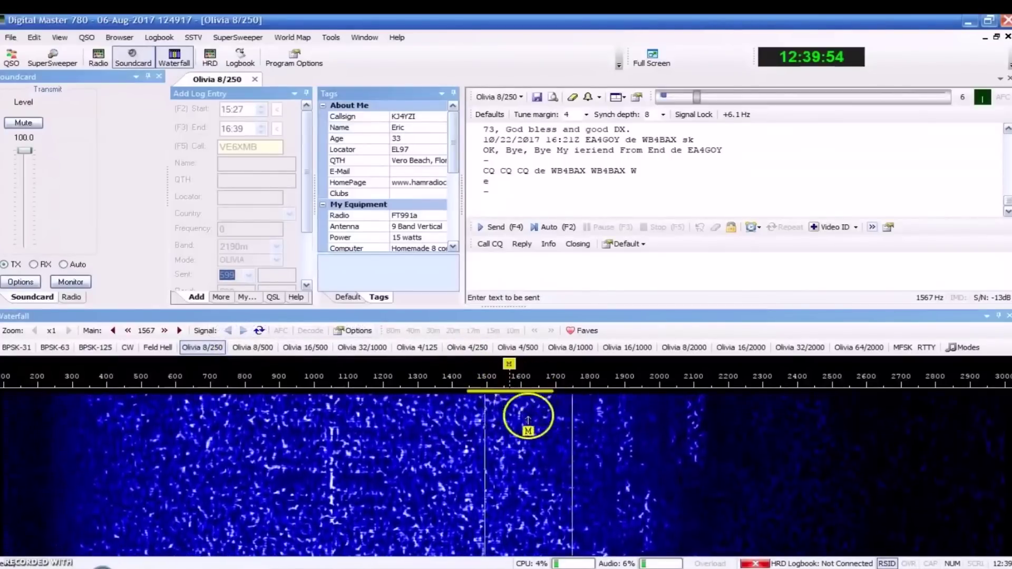
- Use the earlier RSID link to switch to Olivia 16/500 and centre the decoder on 1200 Hz
{"action": "left_click", "coordinate": [888, 564]}
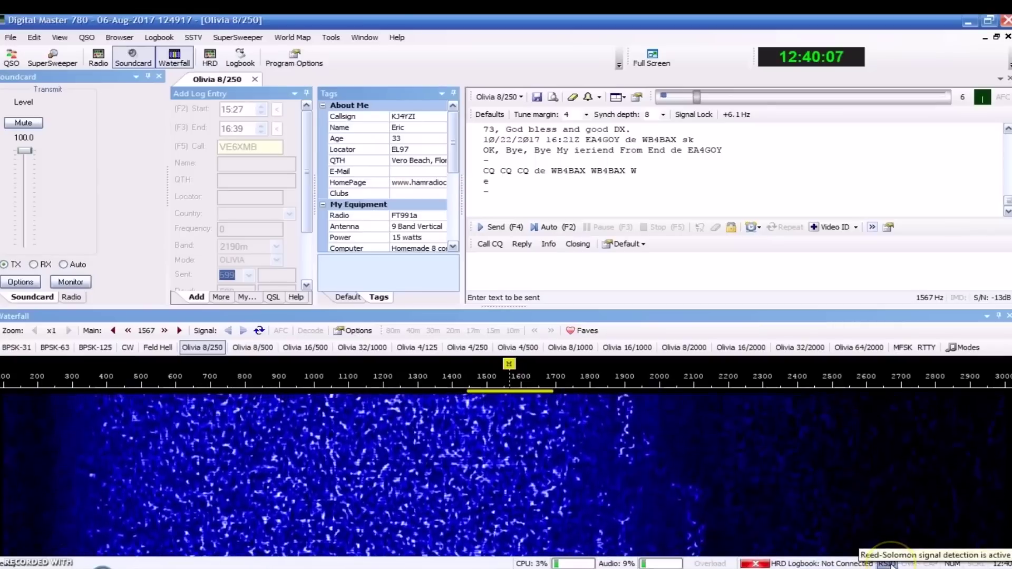
{"action": "left_click", "coordinate": [735, 210]}
{"action": "scroll", "coordinate": [712, 205], "scroll_direction": "up", "scroll_amount": 8}
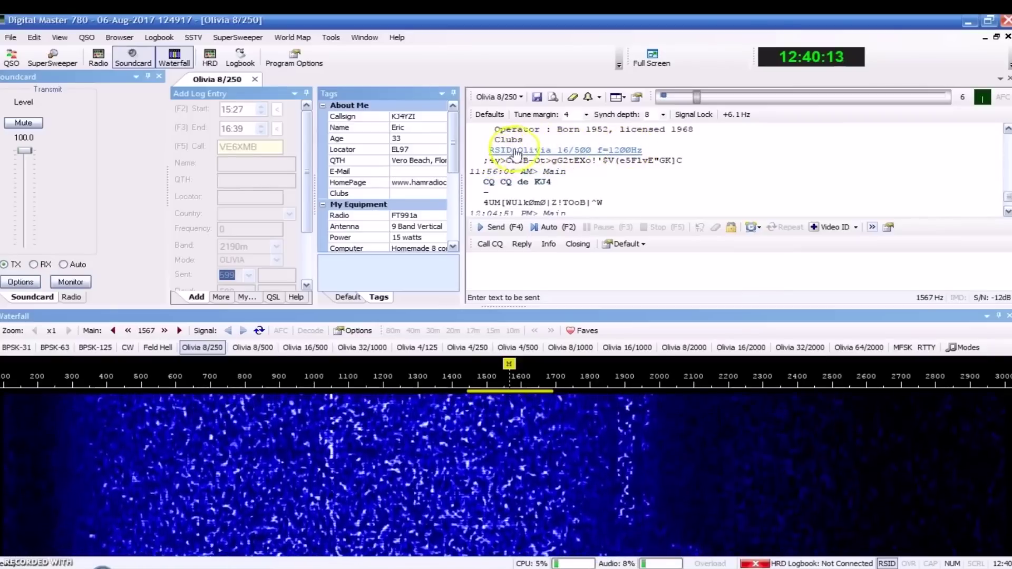
{"action": "left_click", "coordinate": [625, 153]}
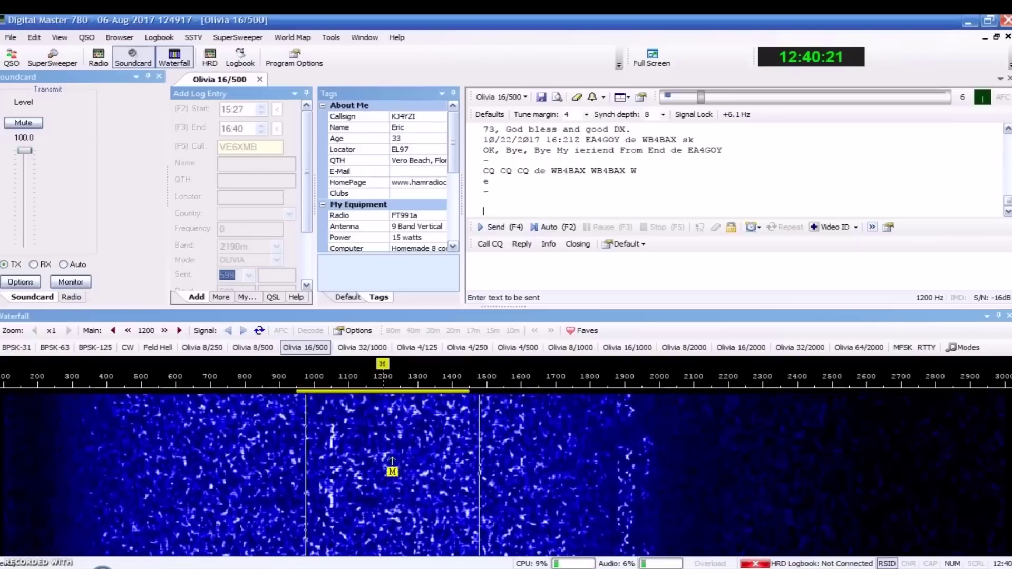
{"action": "left_click", "coordinate": [383, 459]}
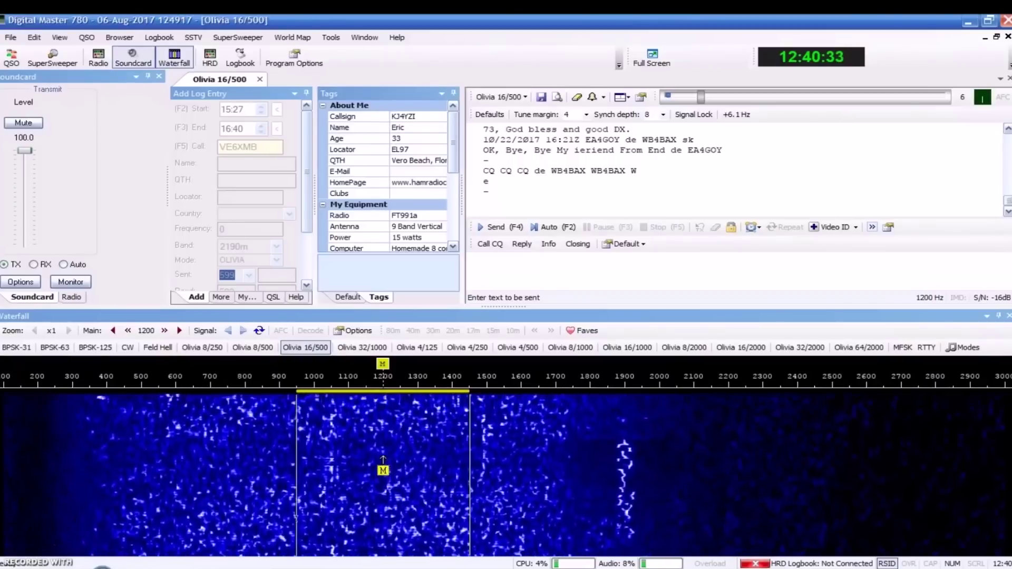
{"action": "left_click", "coordinate": [241, 429]}
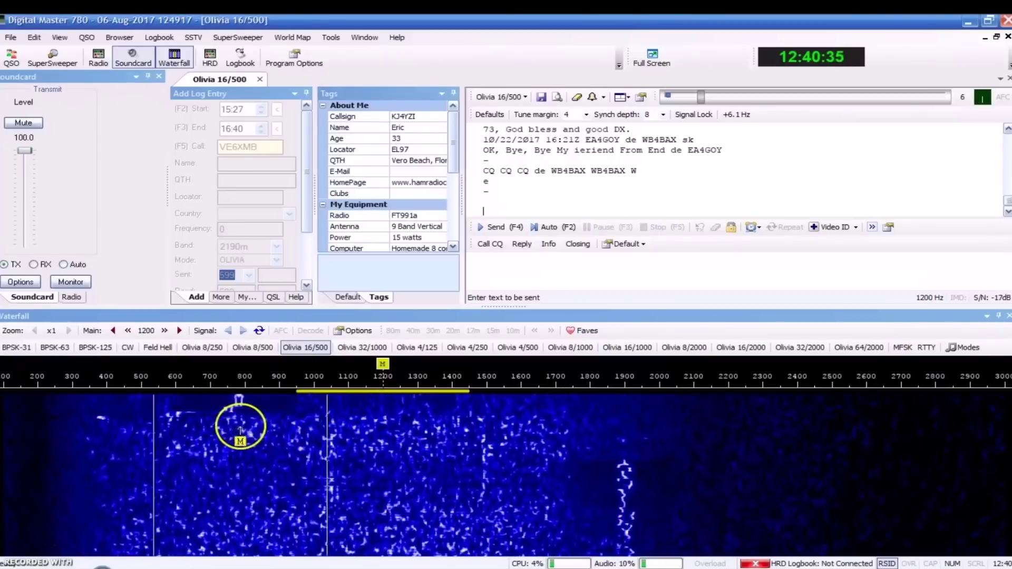
- In BPSK-31, decode the narrow signals at 782 Hz and around 1570 Hz
{"action": "left_click", "coordinate": [15, 348]}
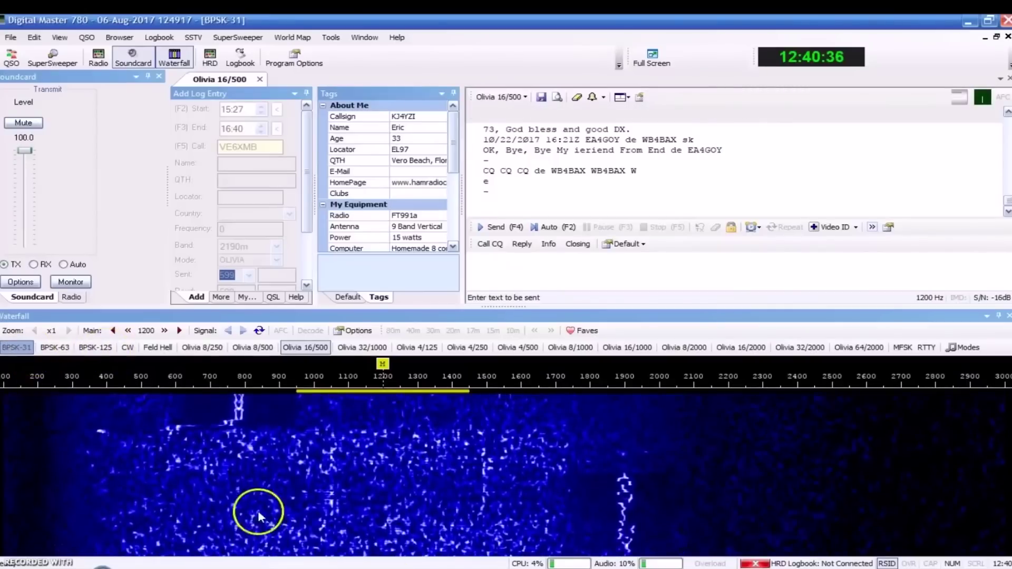
{"action": "left_click", "coordinate": [238, 421]}
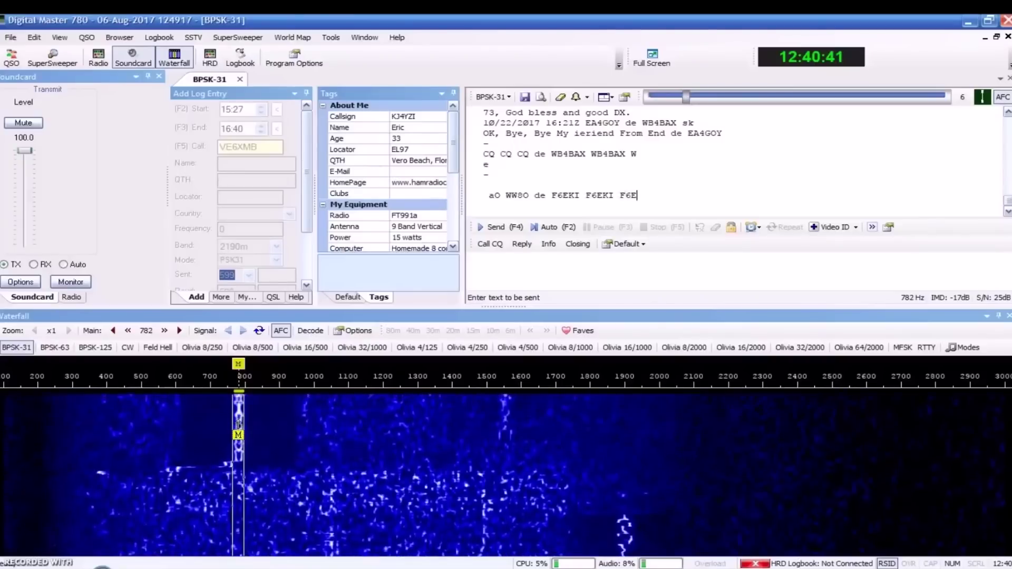
{"action": "left_click", "coordinate": [507, 424]}
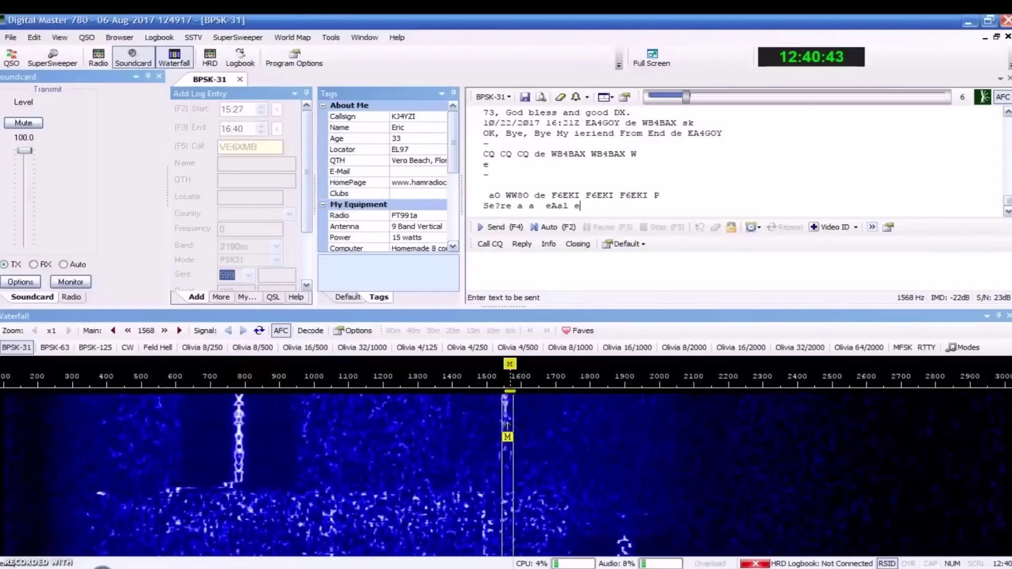
{"action": "left_click", "coordinate": [518, 414]}
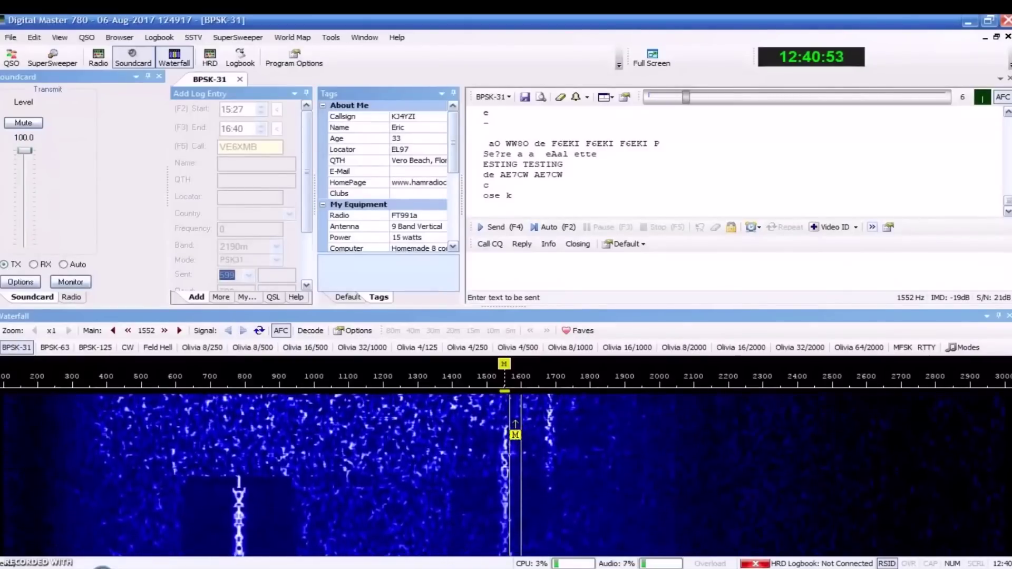
{"action": "left_click", "coordinate": [452, 495]}
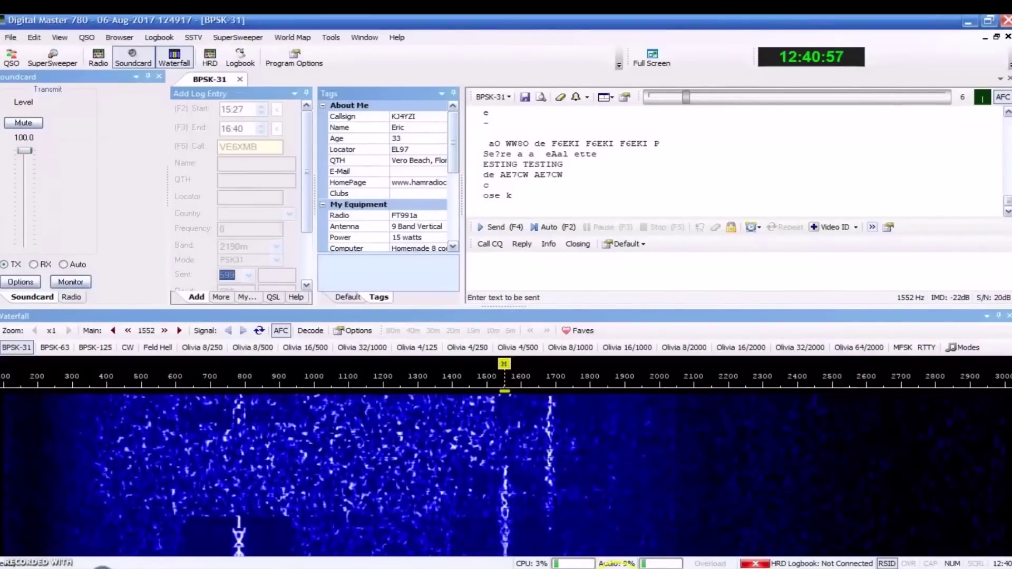
- Bring Opera forward on the hflink.com Olivia Frequencies page and scroll through its per-band dial frequency table
{"action": "mouse_move", "coordinate": [535, 565]}
{"action": "left_click", "coordinate": [528, 506]}
{"action": "left_click", "coordinate": [438, 24]}
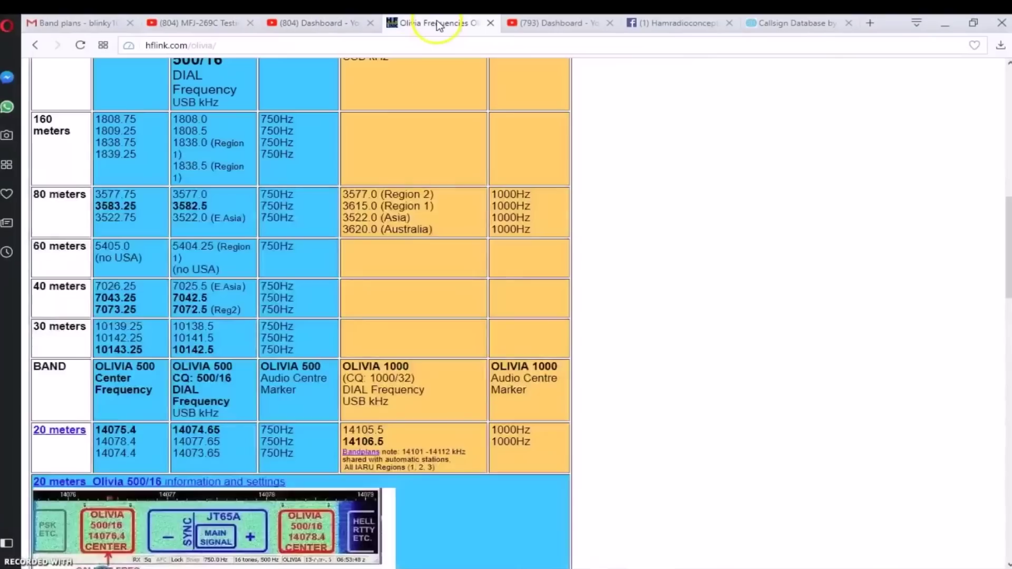
{"action": "scroll", "coordinate": [357, 254], "scroll_direction": "up", "scroll_amount": 8}
{"action": "left_click", "coordinate": [328, 303]}
{"action": "scroll", "coordinate": [328, 306], "scroll_direction": "down", "scroll_amount": 5}
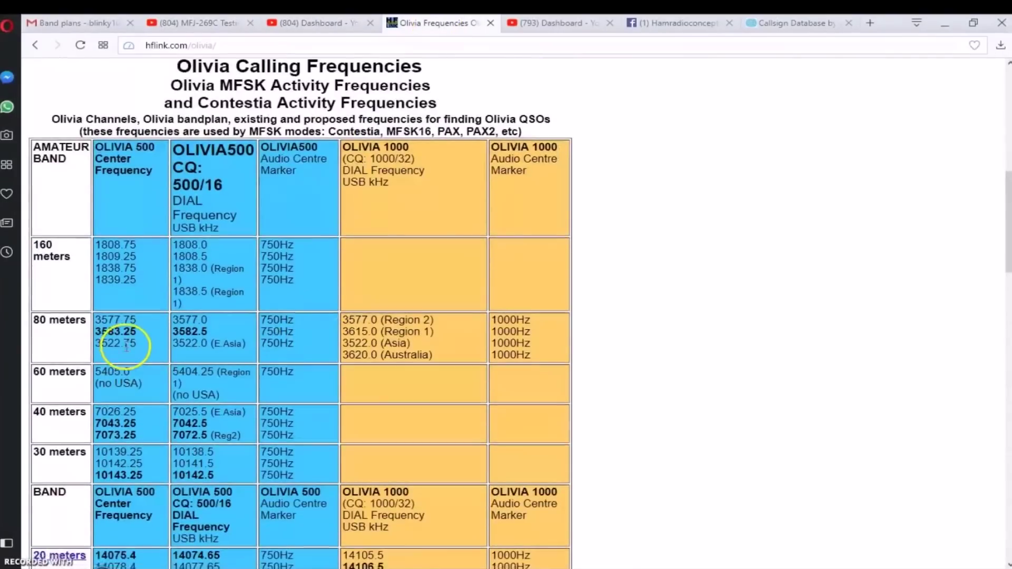
{"action": "scroll", "coordinate": [128, 342], "scroll_direction": "down", "scroll_amount": 3}
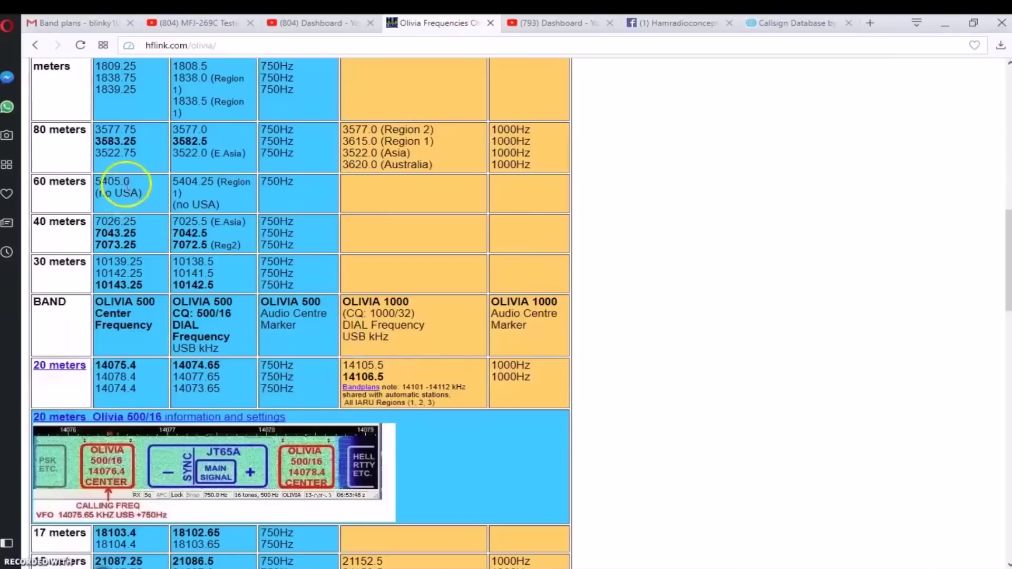
{"action": "scroll", "coordinate": [124, 181], "scroll_direction": "up", "scroll_amount": 5}
{"action": "scroll", "coordinate": [109, 327], "scroll_direction": "down", "scroll_amount": 2}
- Scroll the hflink.com page back to the Olivia 500/1000 calling frequencies table
{"action": "scroll", "coordinate": [106, 311], "scroll_direction": "down", "scroll_amount": 12}
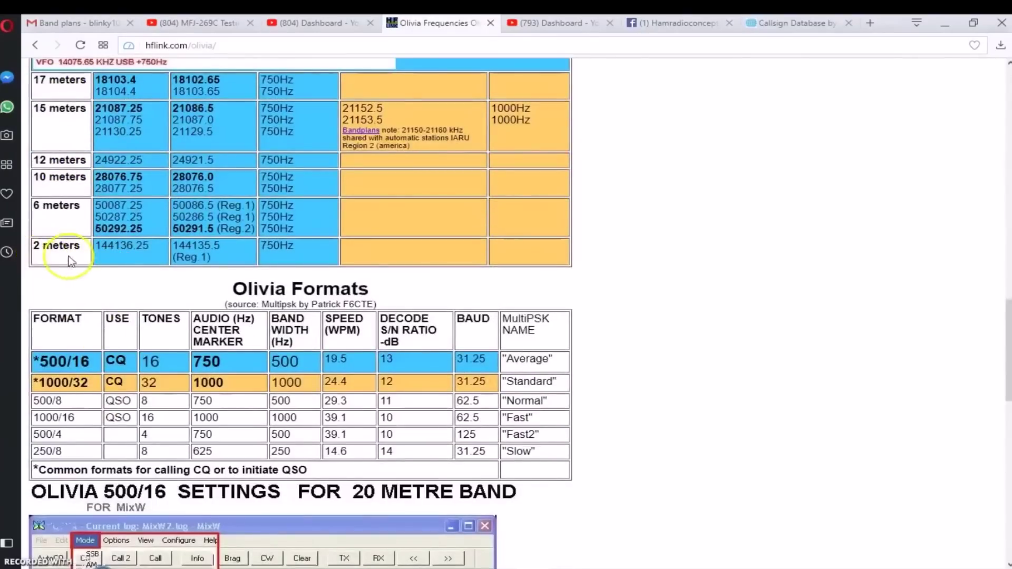
{"action": "scroll", "coordinate": [158, 253], "scroll_direction": "up", "scroll_amount": 11}
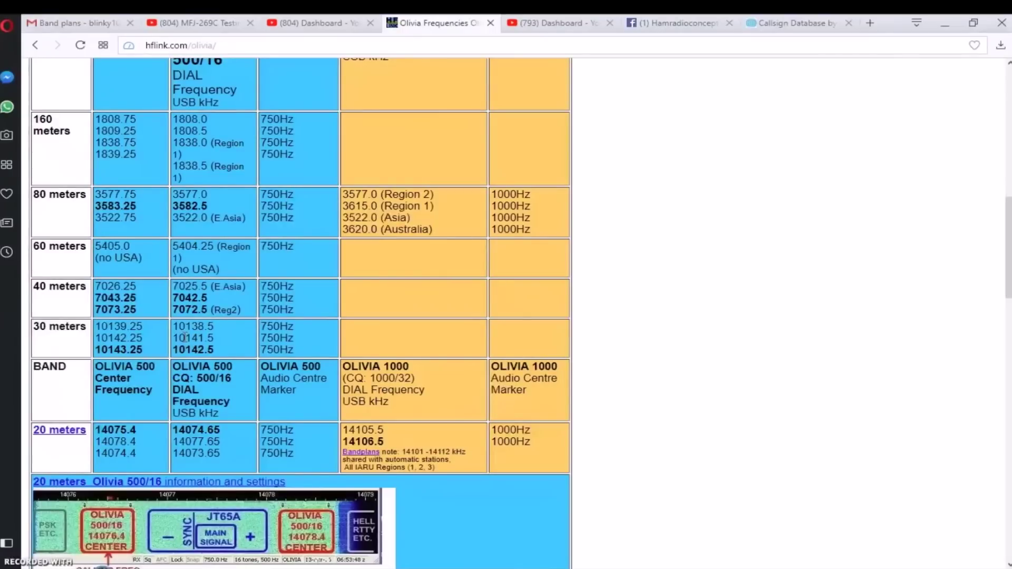
{"action": "scroll", "coordinate": [351, 298], "scroll_direction": "down", "scroll_amount": 7}
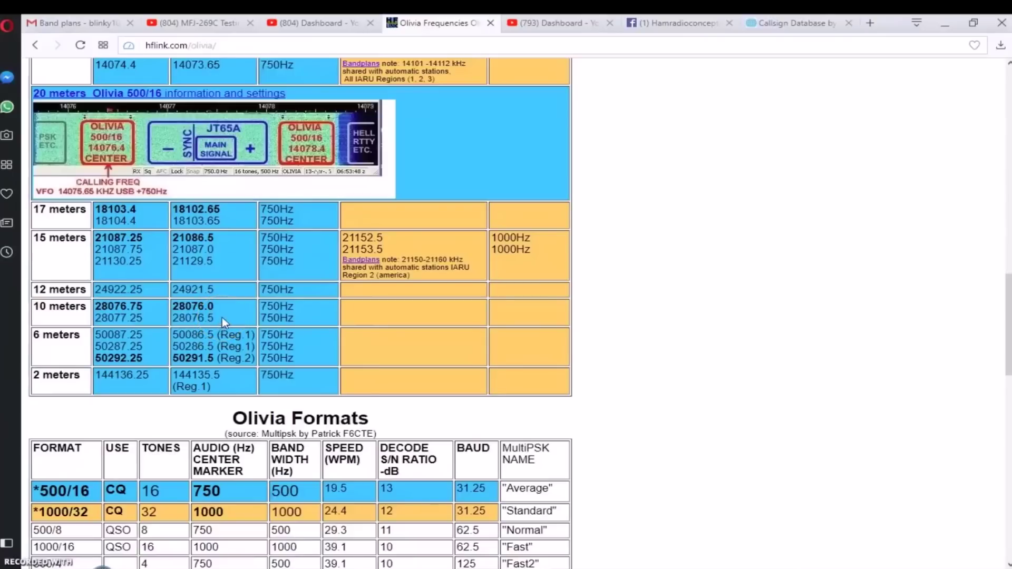
{"action": "scroll", "coordinate": [275, 258], "scroll_direction": "up", "scroll_amount": 13}
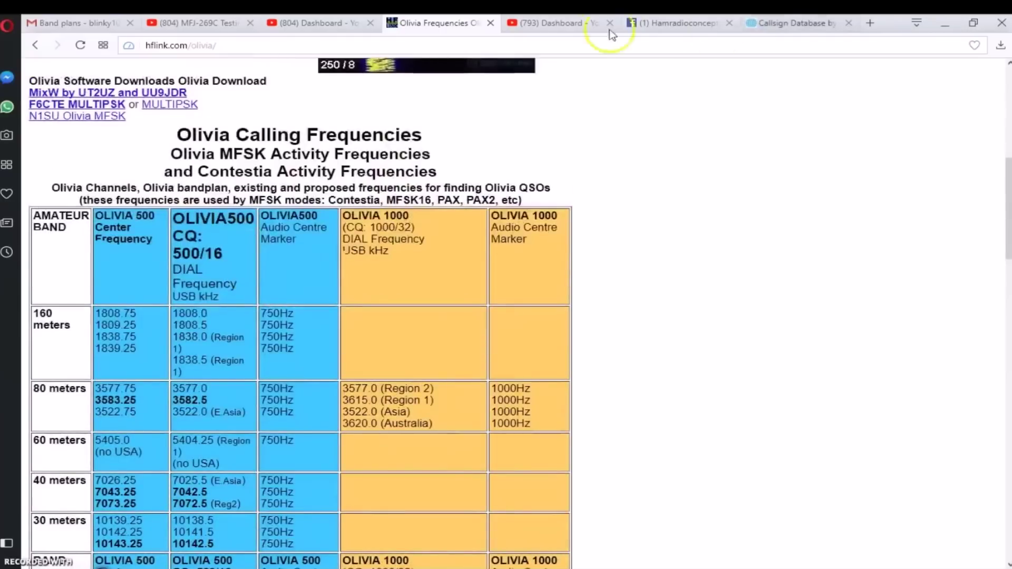
- Minimize Opera to watch the BPSK-31 waterfall decode the TESTING call
{"action": "left_click", "coordinate": [954, 26]}
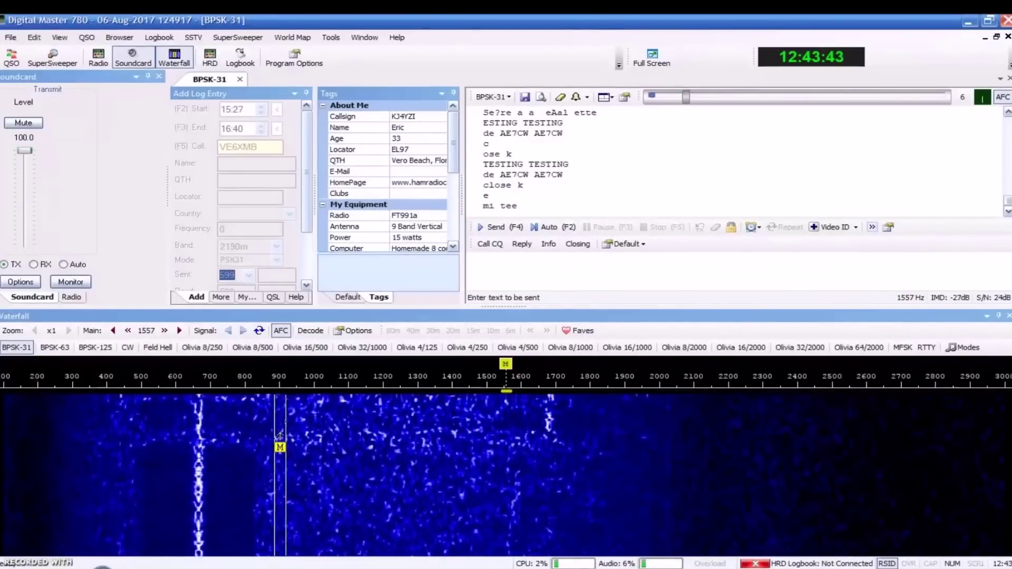
- Tune the waterfall marker and send a CQ call in Olivia 8/250 at 750 Hz
{"action": "mouse_move", "coordinate": [355, 414]}
{"action": "left_mouse_down"}
{"action": "mouse_move", "coordinate": [547, 399]}
{"action": "mouse_move", "coordinate": [619, 464]}
{"action": "left_mouse_up"}
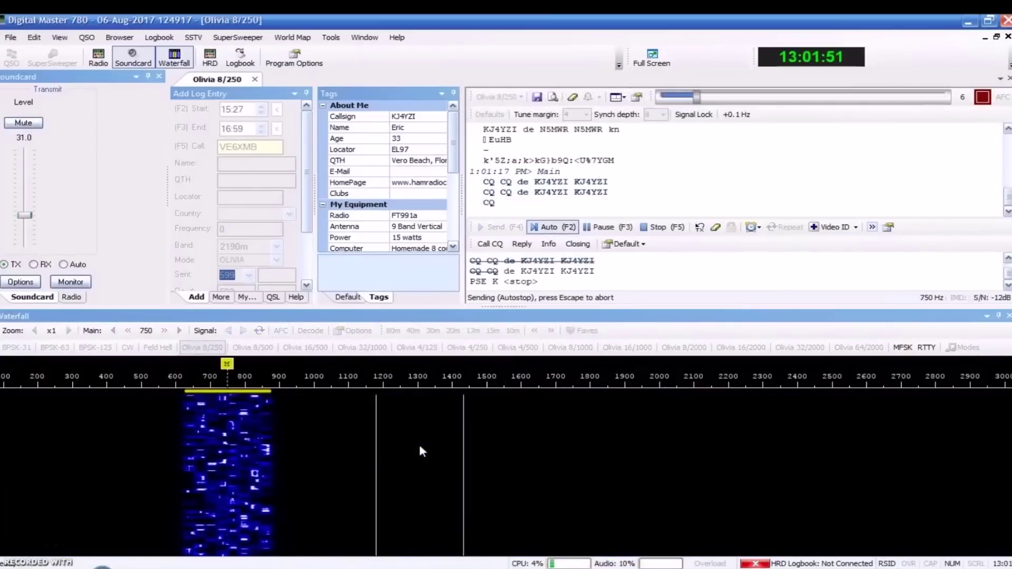
{"action": "left_click", "coordinate": [514, 207]}
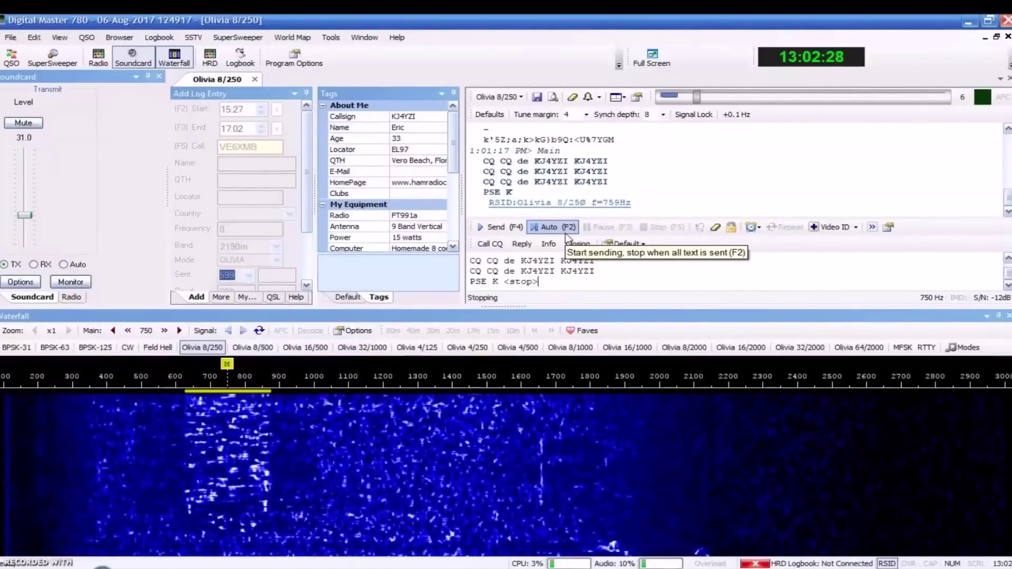
- Copy the answering station's decoded callsign into the log and draft a 'Him de Me Pse K' reply
{"action": "left_click", "coordinate": [401, 331]}
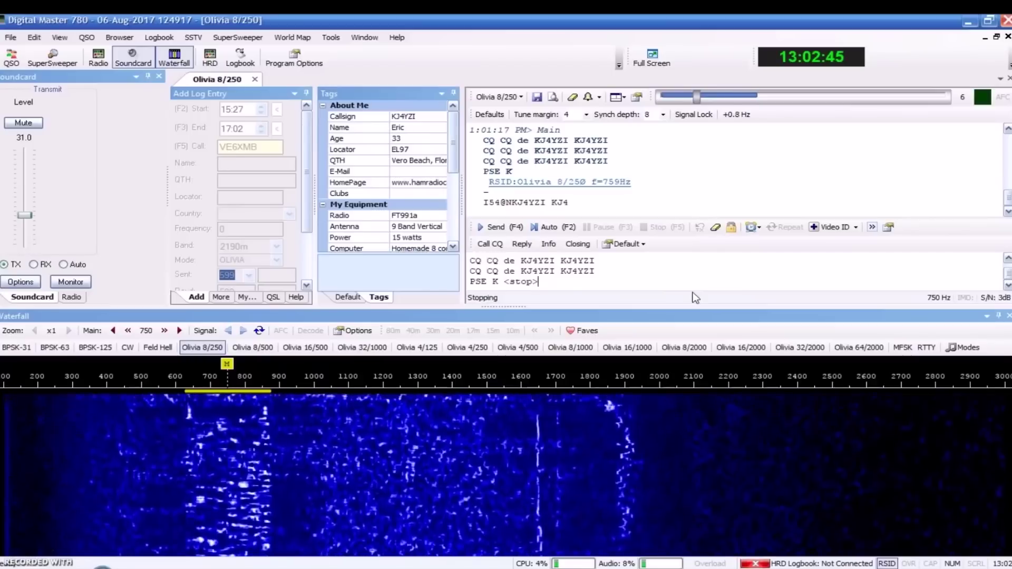
{"action": "left_click", "coordinate": [287, 469]}
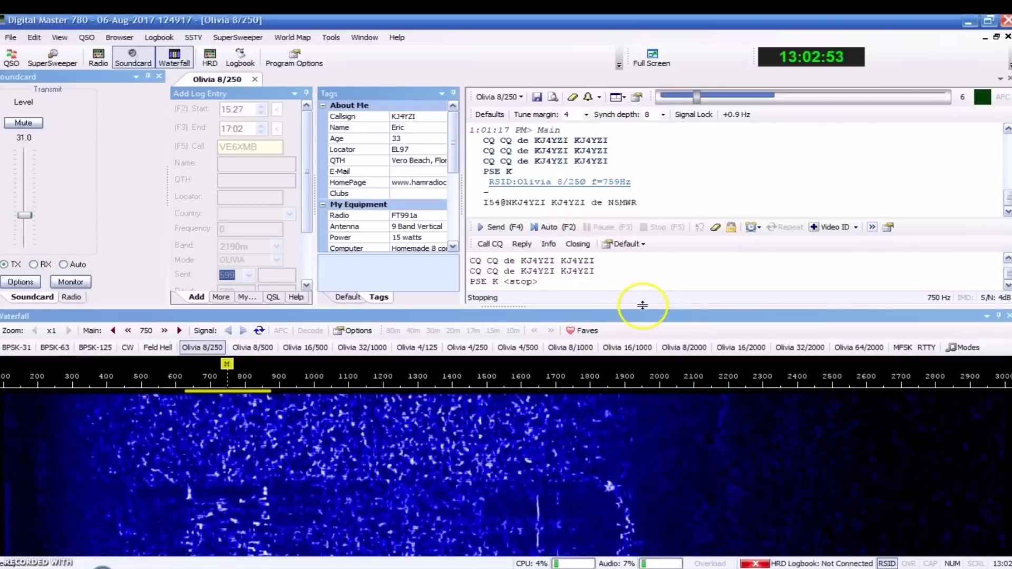
{"action": "left_click", "coordinate": [633, 204]}
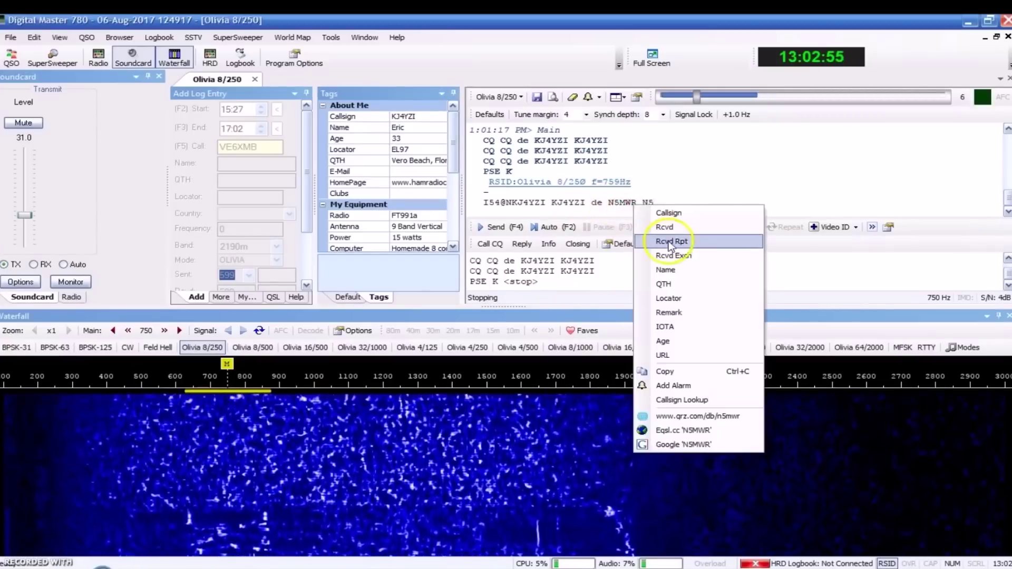
{"action": "left_click", "coordinate": [669, 213]}
{"action": "left_click", "coordinate": [522, 243]}
{"action": "left_click", "coordinate": [556, 274]}
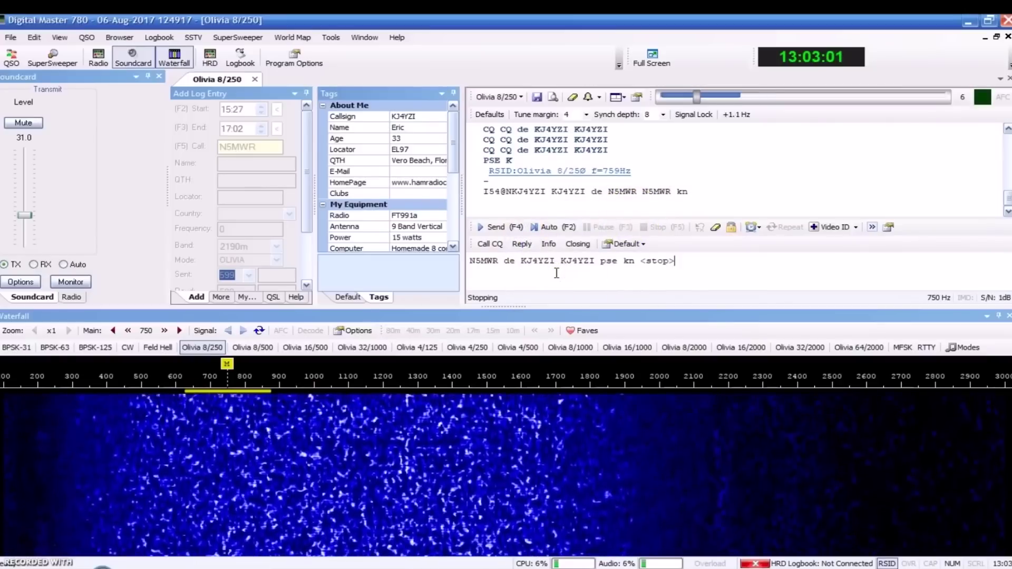
- Transmit the prepared reply with Auto (F2) and let the station's thank-you decode
{"action": "left_click", "coordinate": [555, 228]}
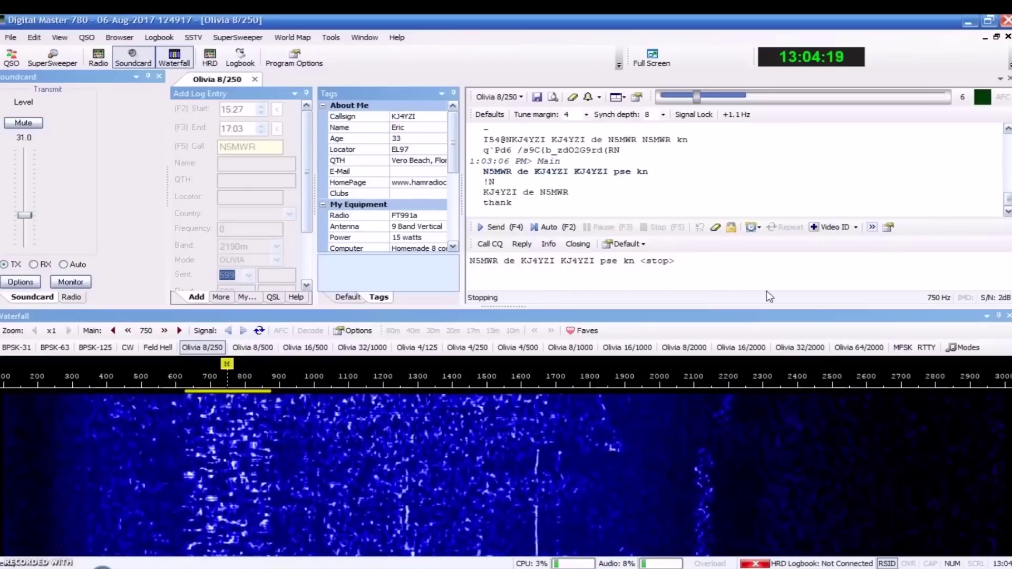
- Decode the Olivia over near 1318 Hz giving the operator's town and EM97XH grid
{"action": "left_click", "coordinate": [745, 256]}
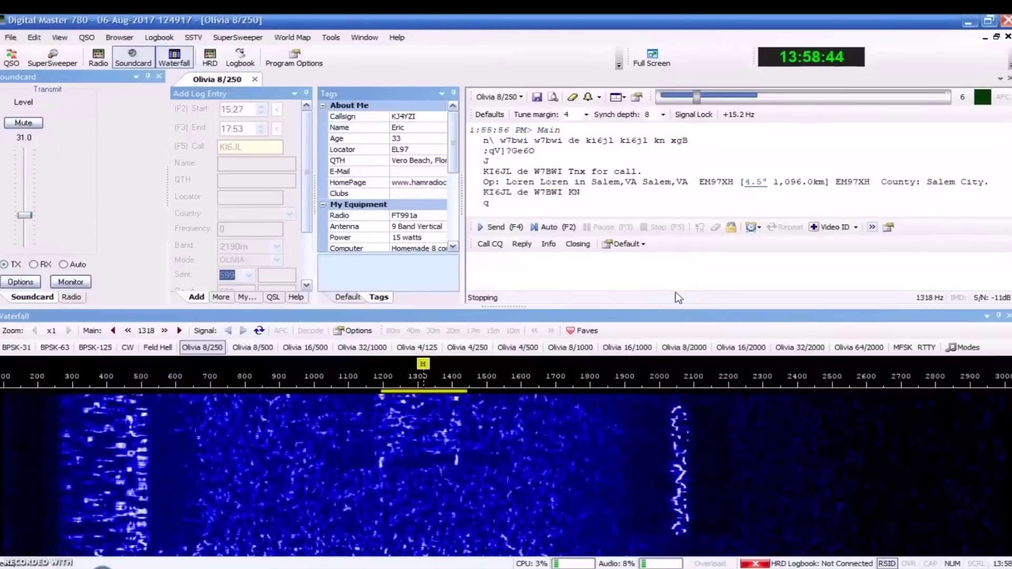
- Set the main marker to 1304 Hz on the Olivia trace to decode the next hello
{"action": "left_click", "coordinate": [667, 308]}
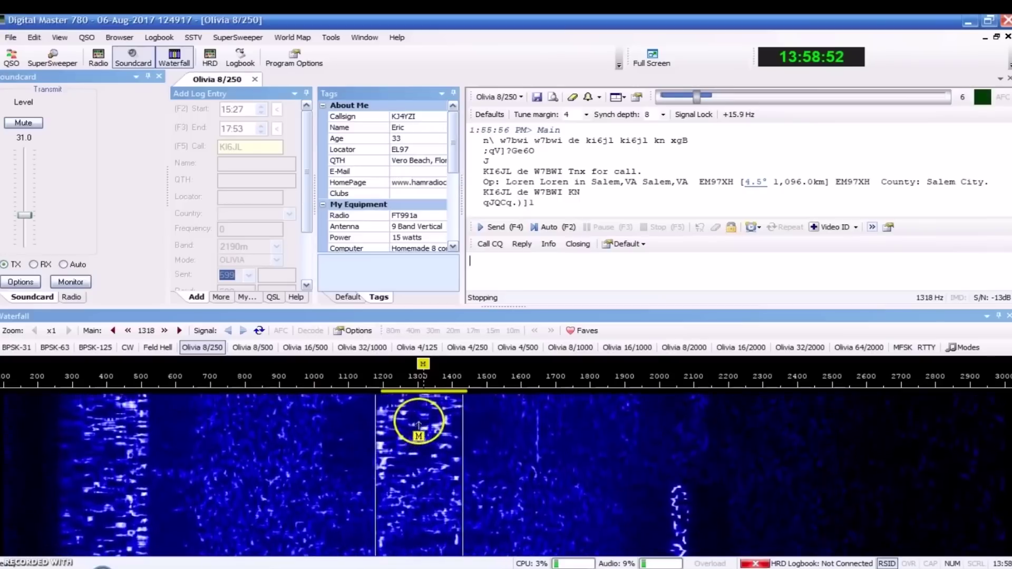
{"action": "left_click", "coordinate": [419, 425]}
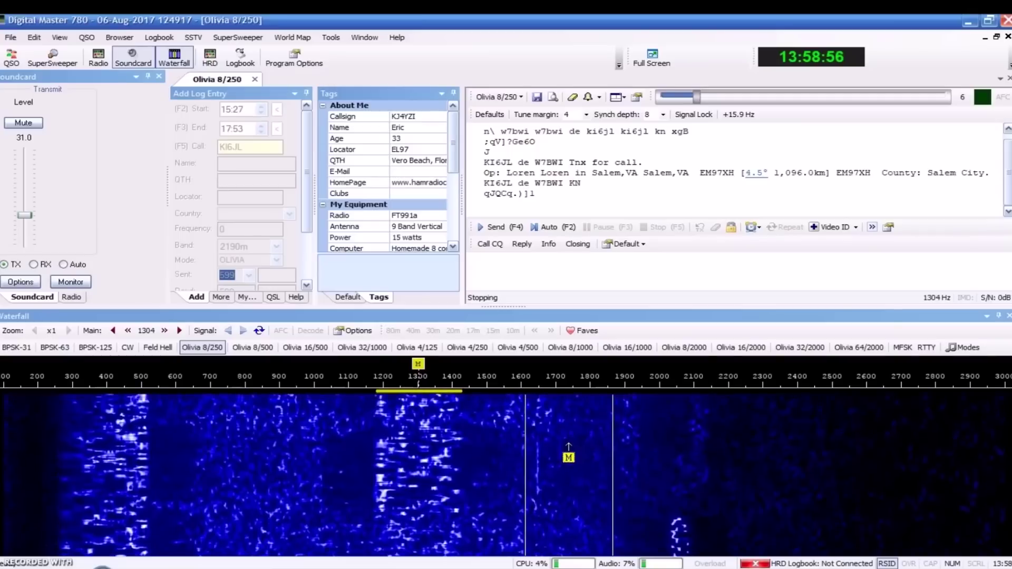
{"action": "left_click", "coordinate": [392, 452]}
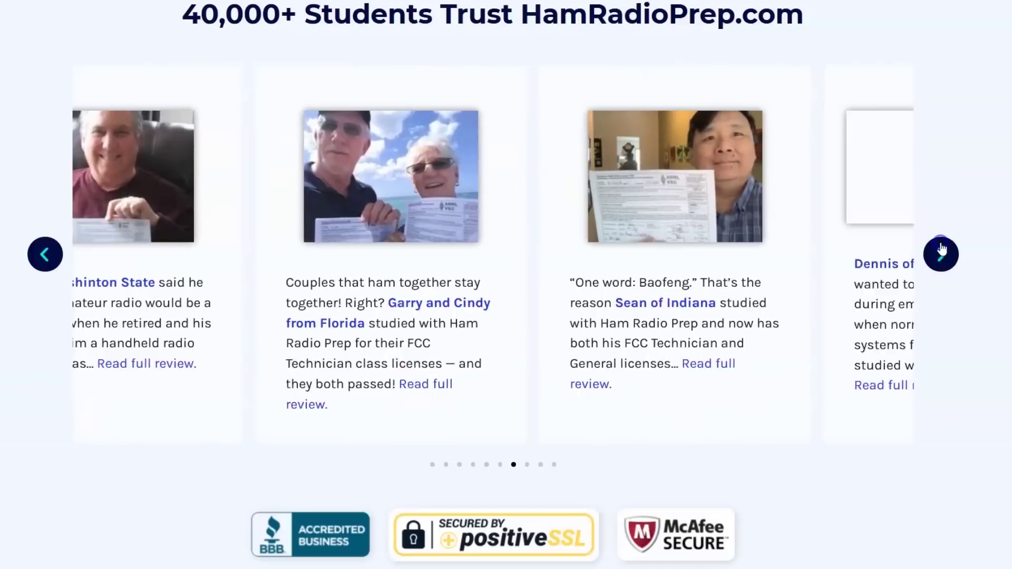
- Page through the student testimonials carousel to its last set
{"action": "left_click", "coordinate": [941, 253]}
{"action": "left_click", "coordinate": [942, 251]}
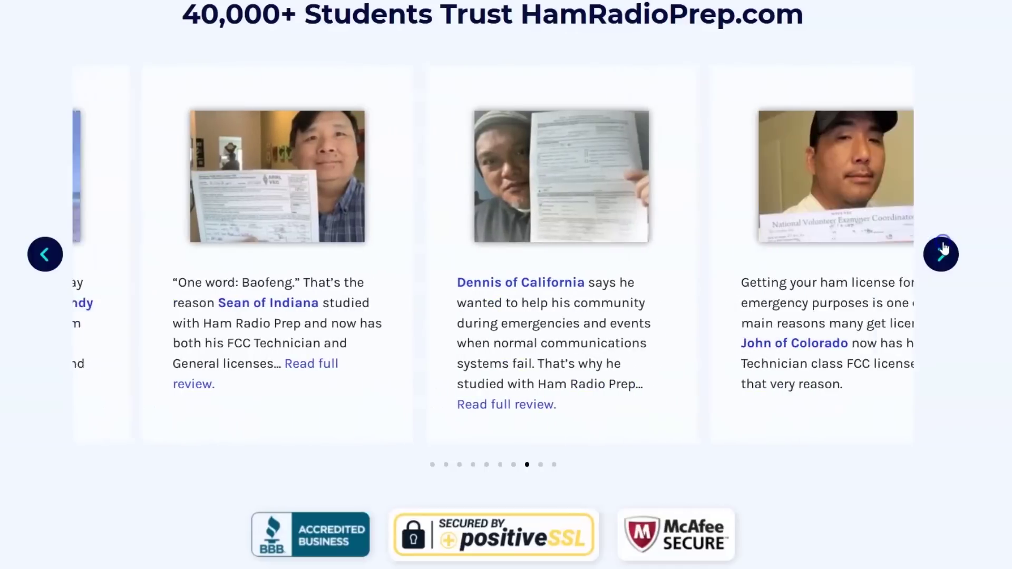
{"action": "left_click", "coordinate": [942, 251]}
{"action": "left_click", "coordinate": [942, 251]}
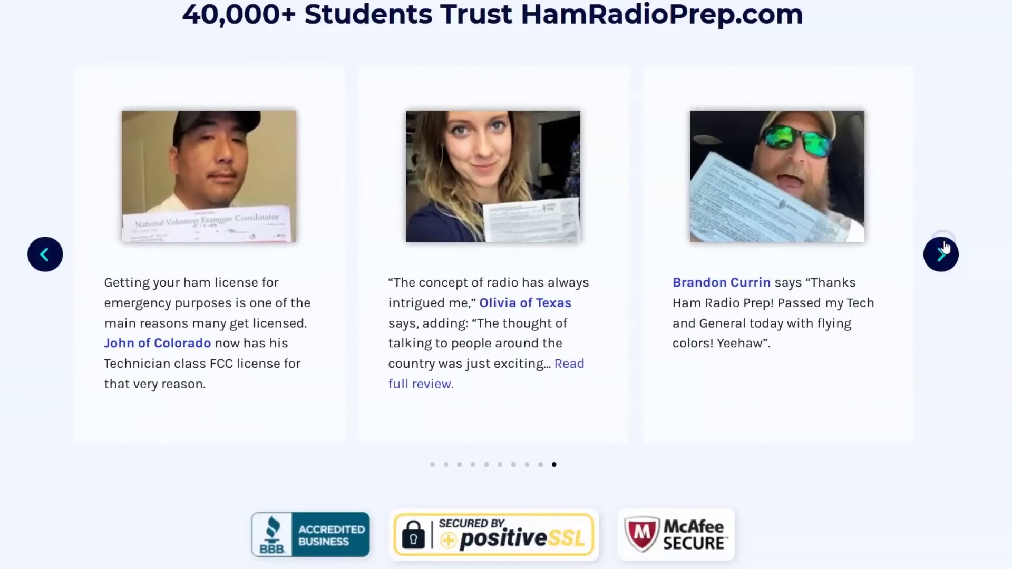